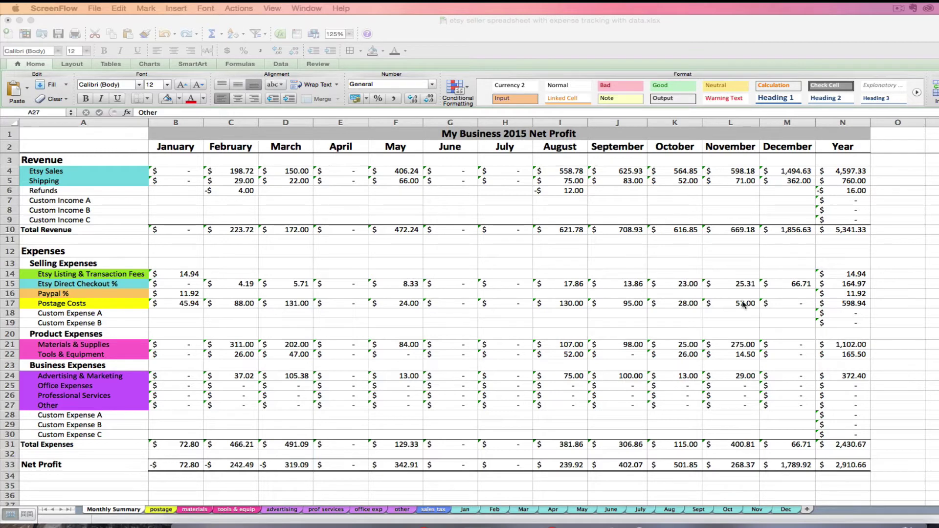
- Show the TX sales tax sheet and select row 6, the monthly Etsy sales tax ($35.62 total)
{"action": "left_click", "coordinate": [430, 510]}
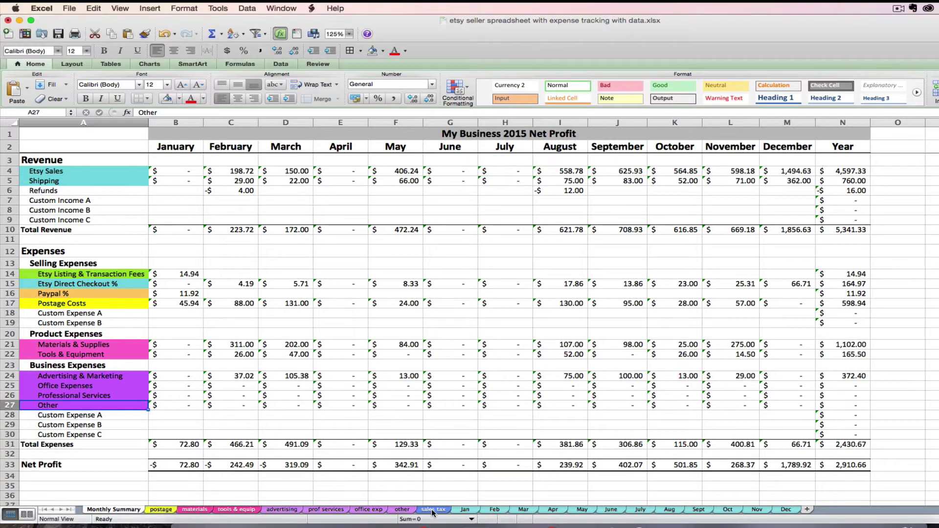
{"action": "left_click", "coordinate": [432, 510]}
{"action": "left_click", "coordinate": [392, 432]}
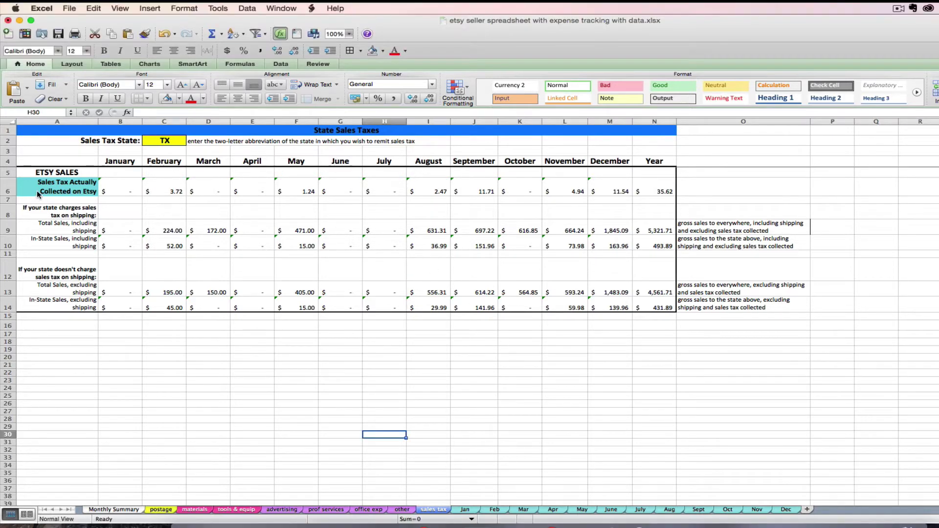
{"action": "left_click_drag", "start_coordinate": [40, 187], "coordinate": [646, 193]}
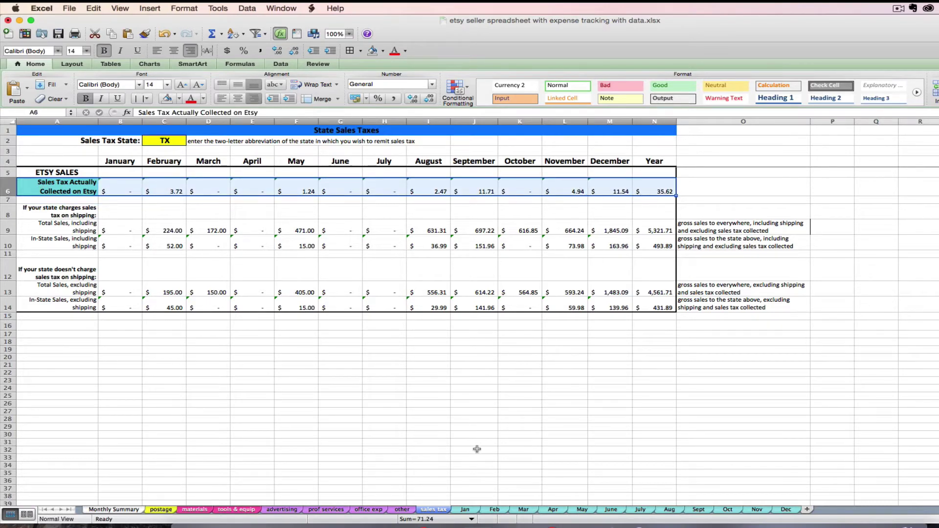
{"action": "left_click", "coordinate": [784, 510]}
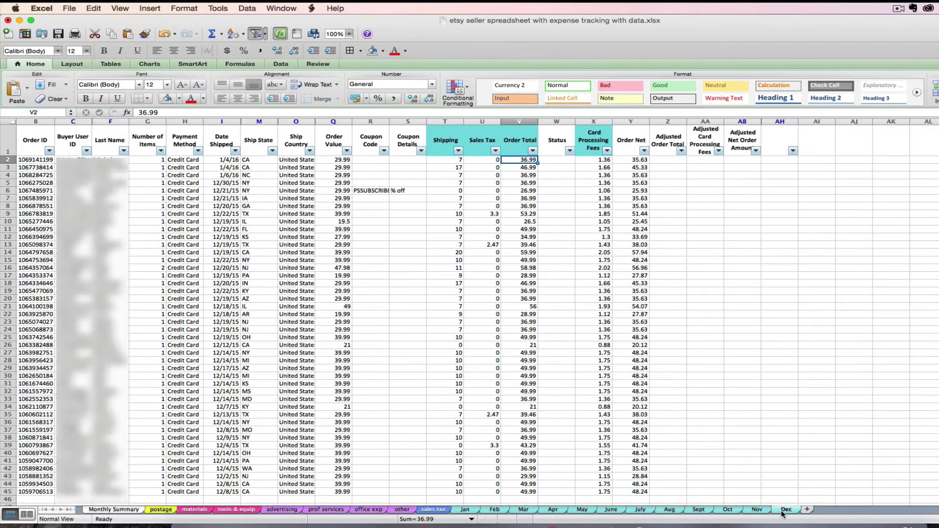
{"action": "left_click", "coordinate": [481, 122]}
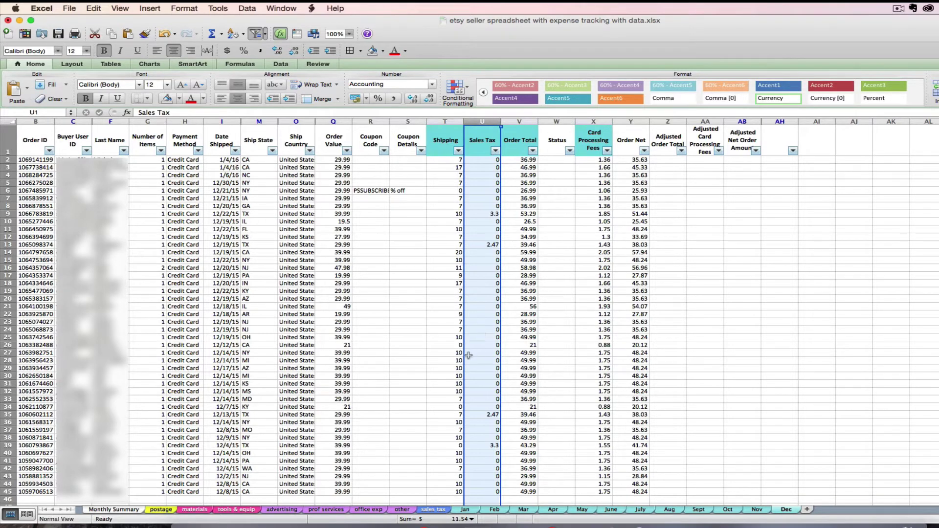
{"action": "left_click", "coordinate": [432, 510]}
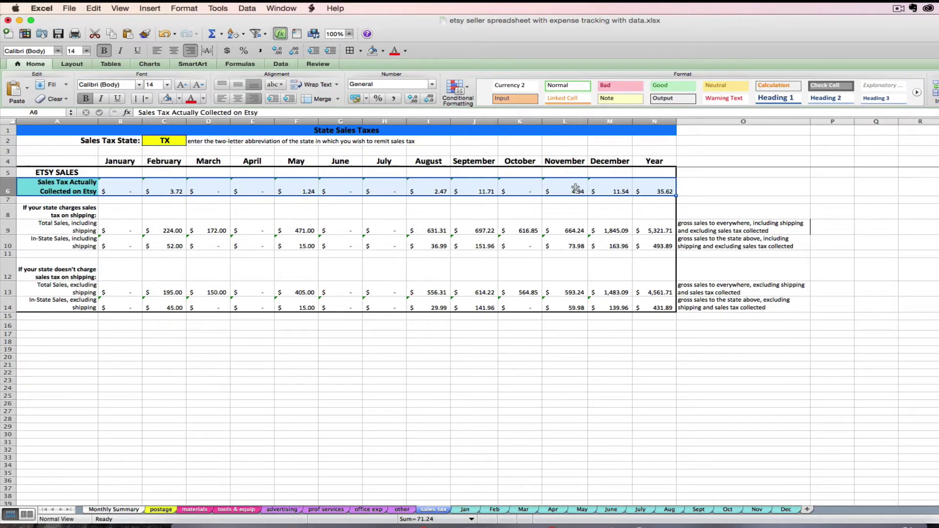
{"action": "left_click", "coordinate": [571, 186]}
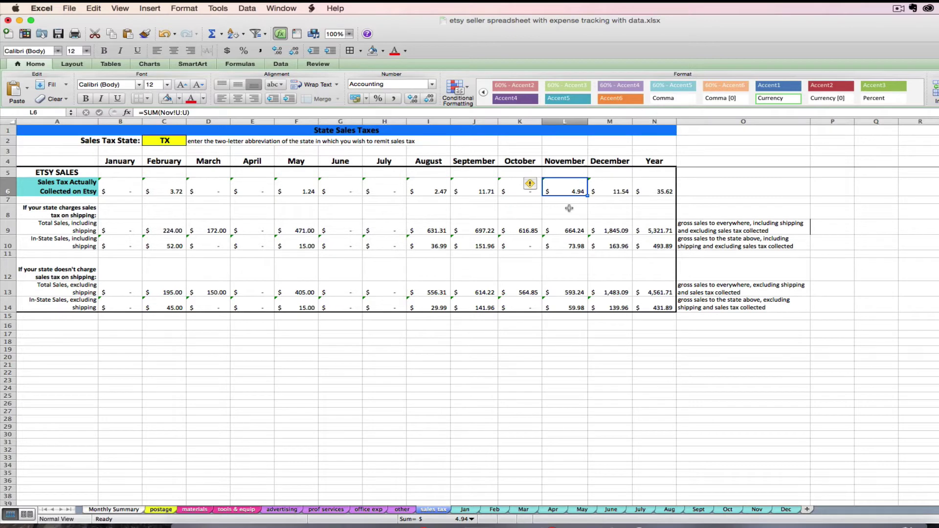
{"action": "left_click", "coordinate": [670, 227]}
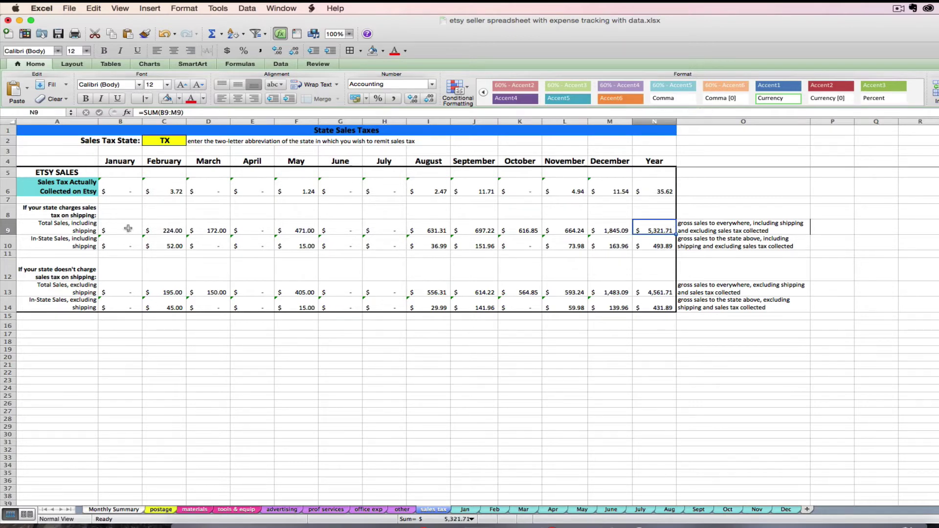
{"action": "left_click_drag", "start_coordinate": [127, 229], "coordinate": [192, 230]}
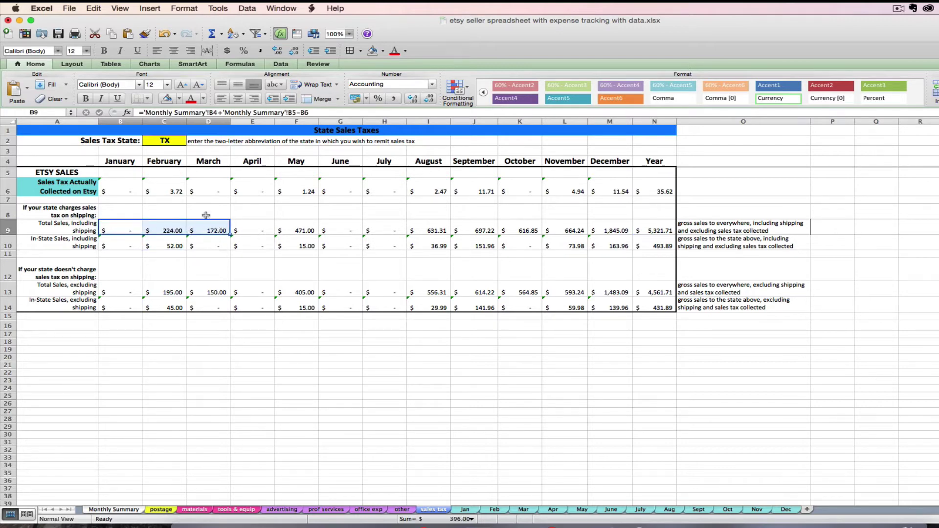
{"action": "left_click_drag", "start_coordinate": [138, 228], "coordinate": [333, 230]}
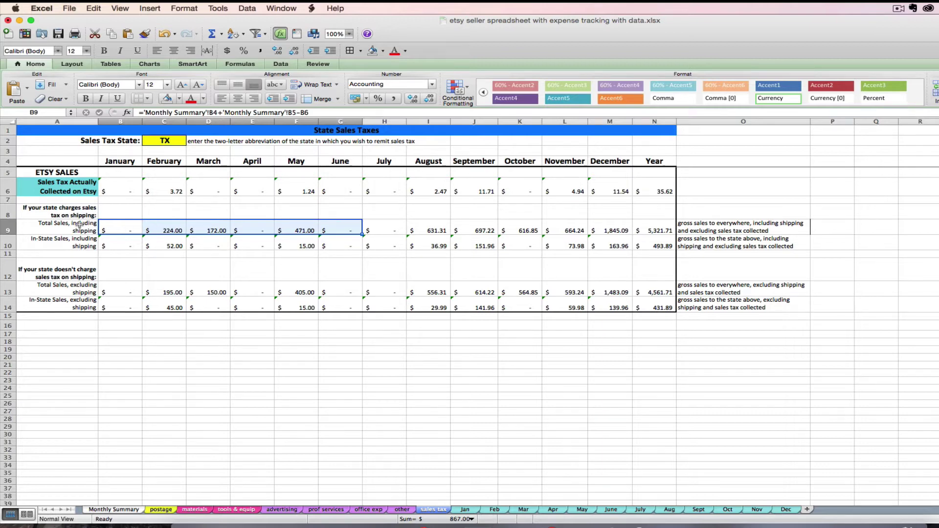
{"action": "left_click", "coordinate": [77, 225]}
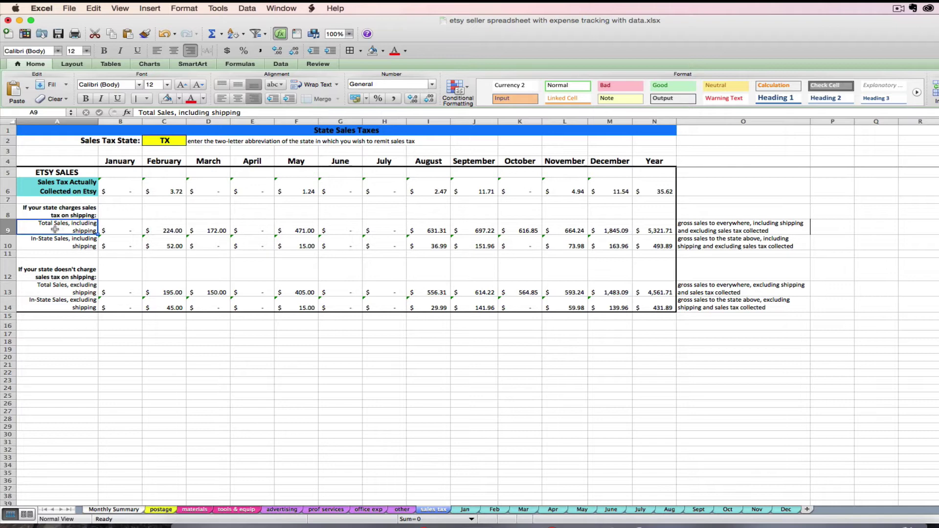
{"action": "left_click_drag", "start_coordinate": [29, 226], "coordinate": [464, 225]}
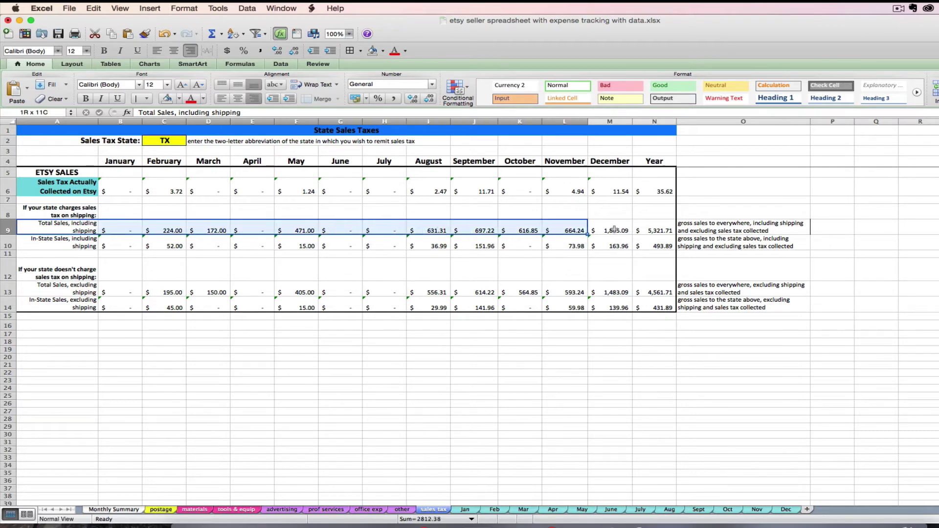
{"action": "left_click_drag", "start_coordinate": [620, 229], "coordinate": [639, 228]}
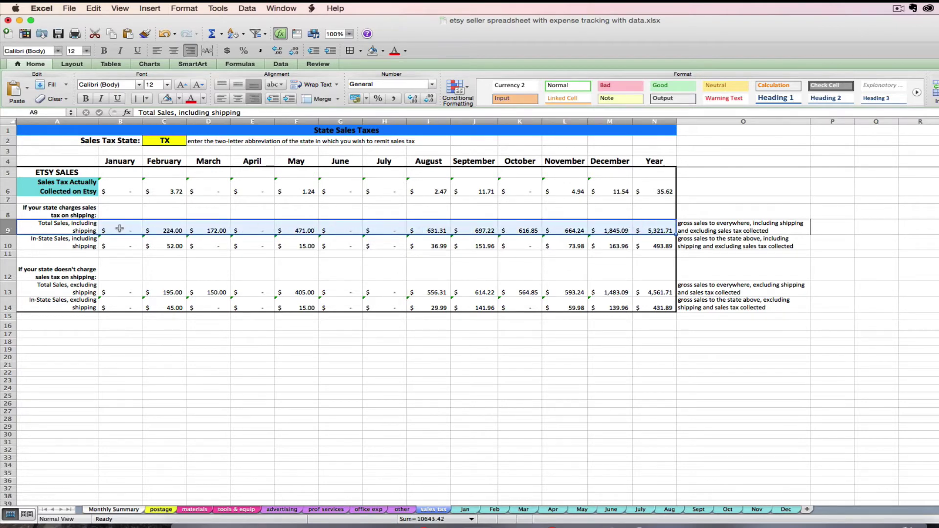
{"action": "left_click", "coordinate": [81, 239]}
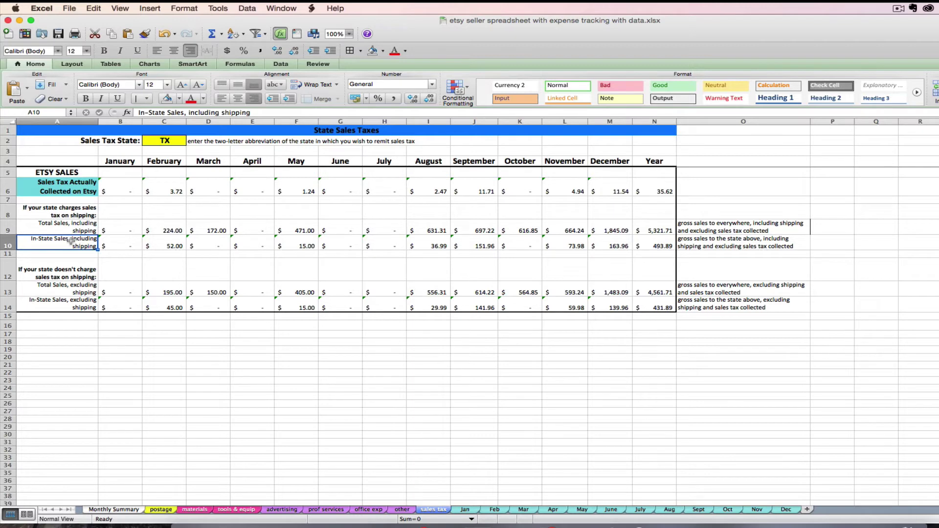
{"action": "left_click_drag", "start_coordinate": [78, 243], "coordinate": [637, 242]}
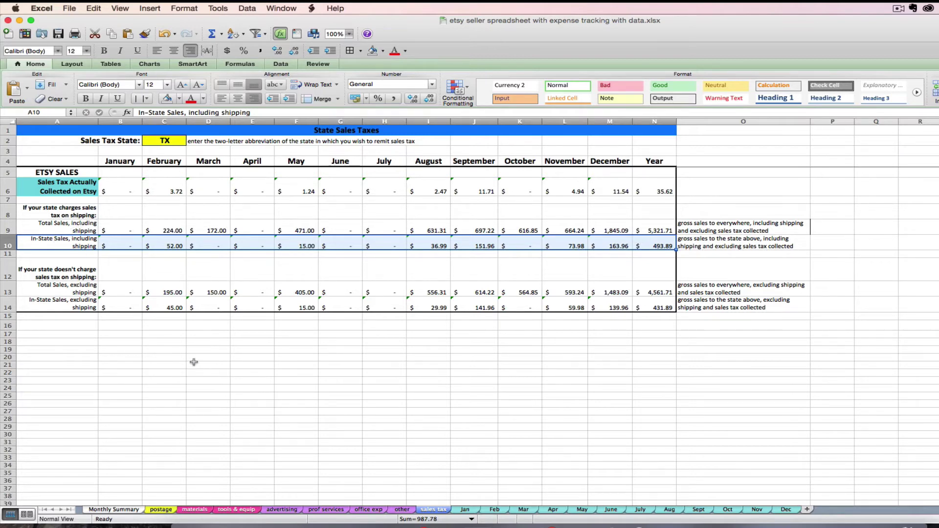
{"action": "left_click", "coordinate": [350, 441]}
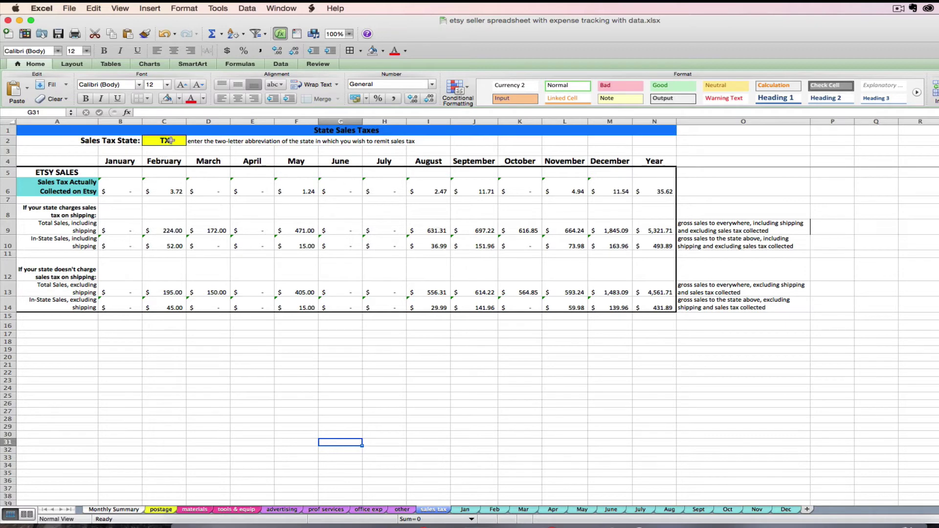
- Select the TX state entry in C2, then return to the Dec orders sheet
{"action": "left_click", "coordinate": [170, 142]}
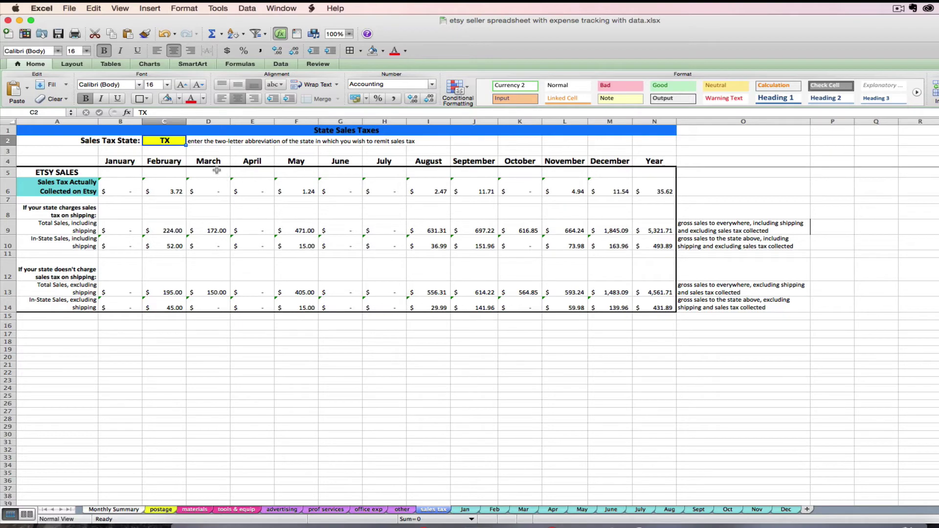
{"action": "left_click", "coordinate": [784, 510]}
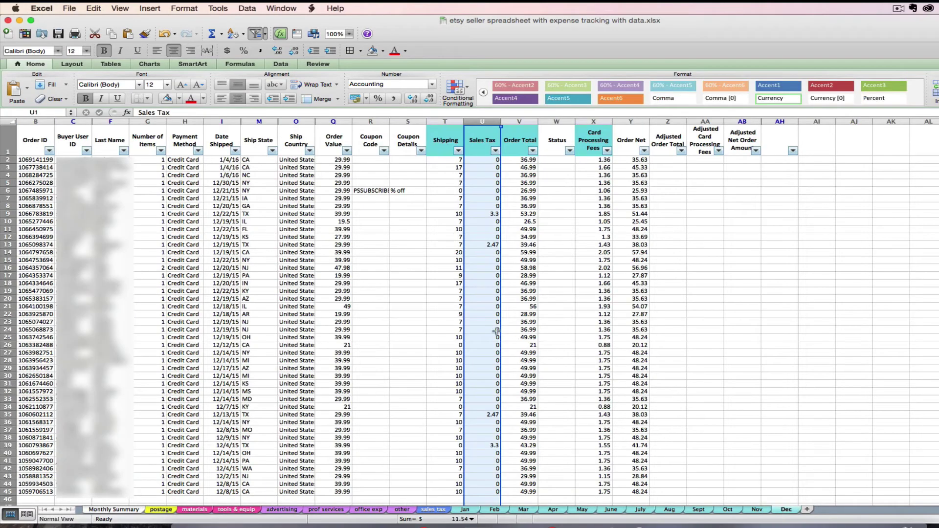
- Inspect the Ship State column and the TX order in M35 (7 shipping, 2.47 tax)
{"action": "left_click", "coordinate": [257, 122]}
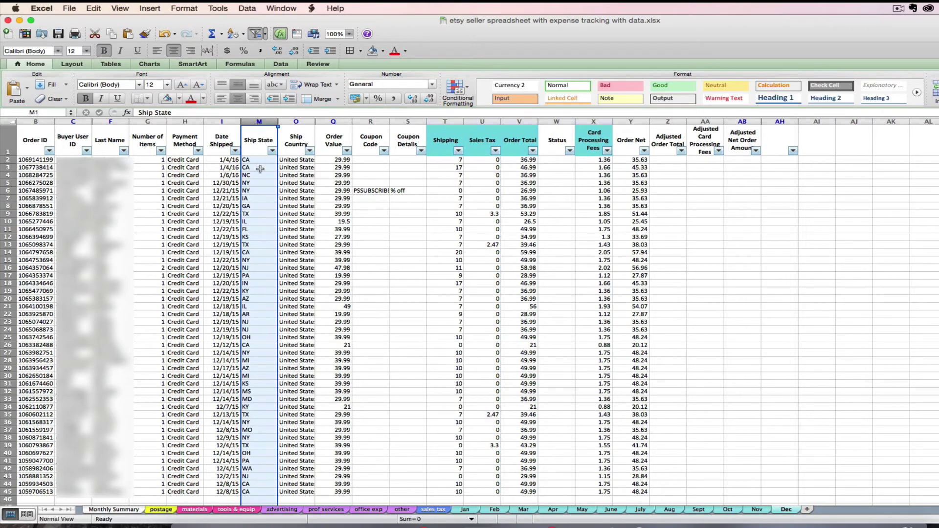
{"action": "left_click", "coordinate": [258, 414]}
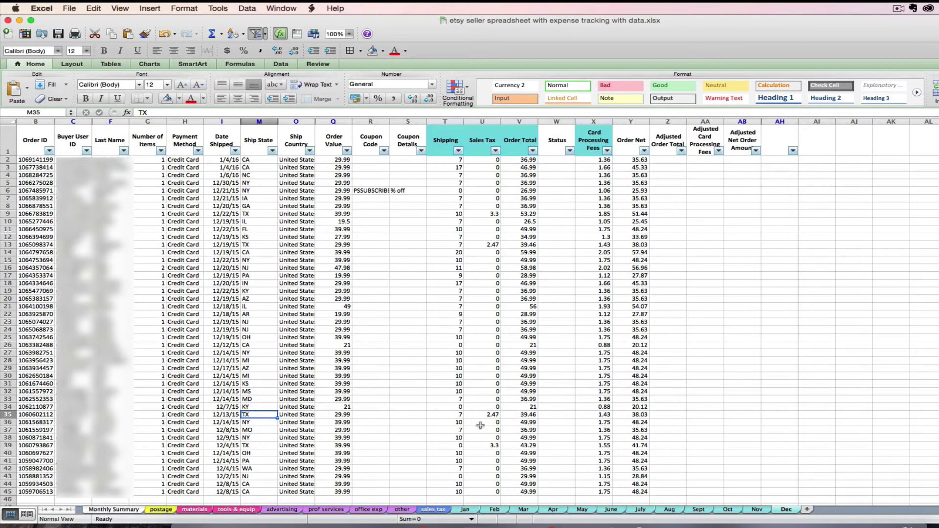
- Change the sales tax state in C2 of the sales tax sheet to AL
{"action": "left_click", "coordinate": [433, 509]}
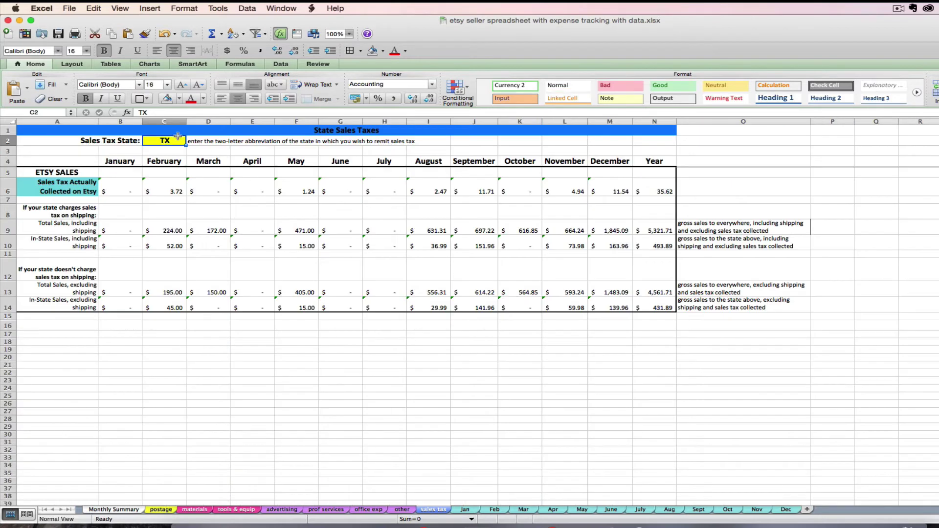
{"action": "type", "text": "AL"}
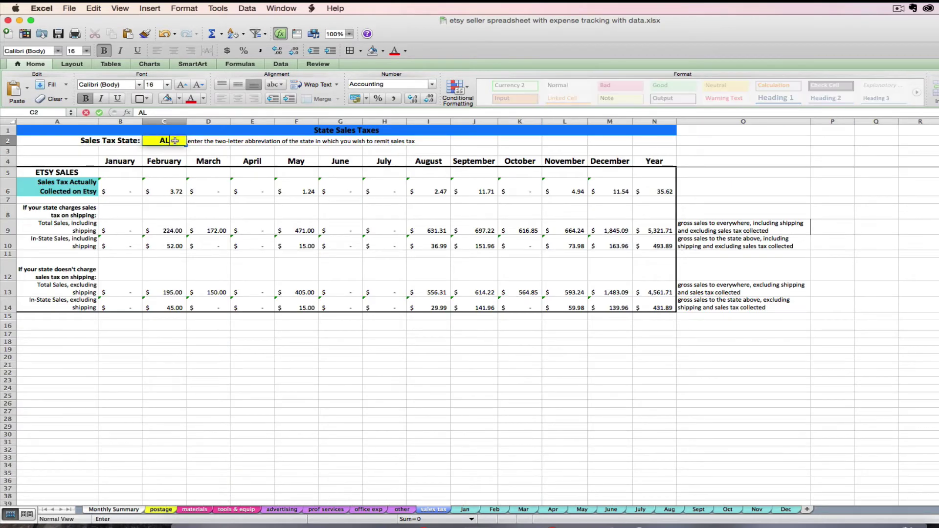
{"action": "key", "text": "Return"}
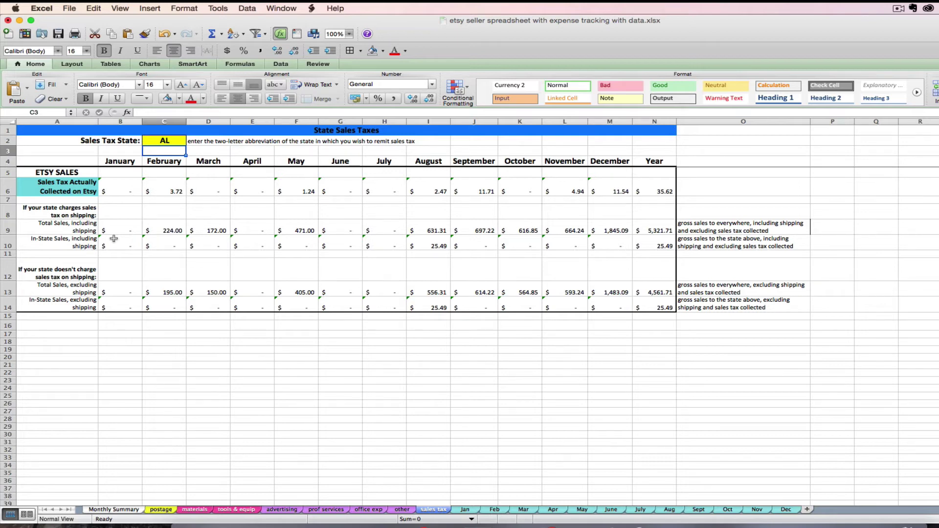
{"action": "left_click_drag", "start_coordinate": [62, 211], "coordinate": [78, 243]}
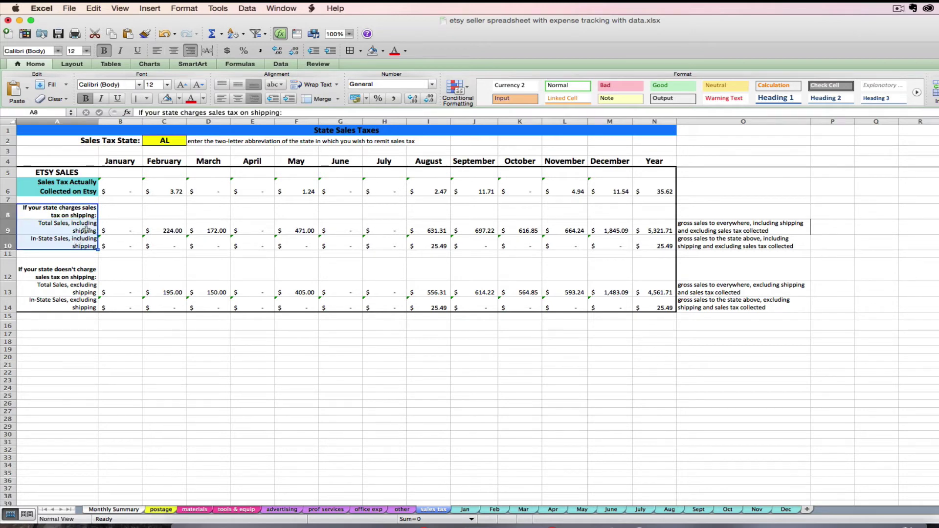
{"action": "left_click", "coordinate": [45, 211]}
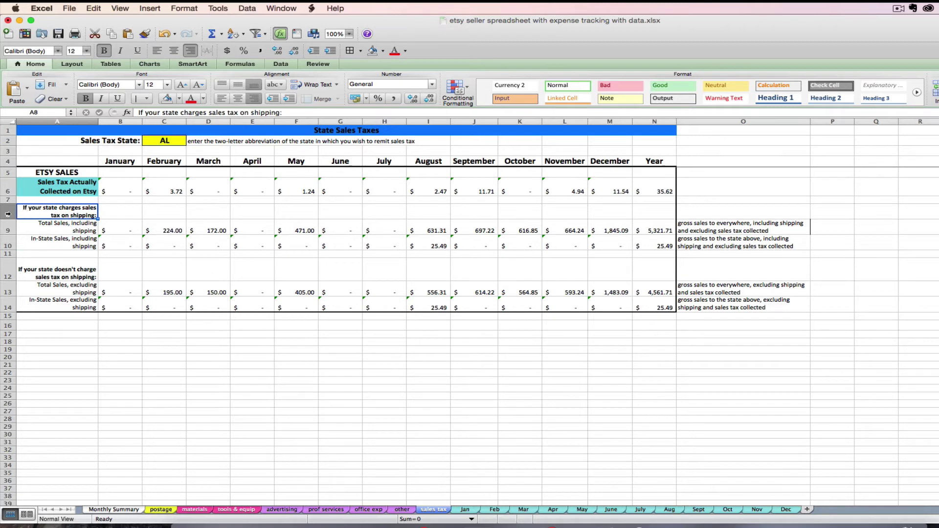
{"action": "left_click_drag", "start_coordinate": [8, 214], "coordinate": [8, 247]}
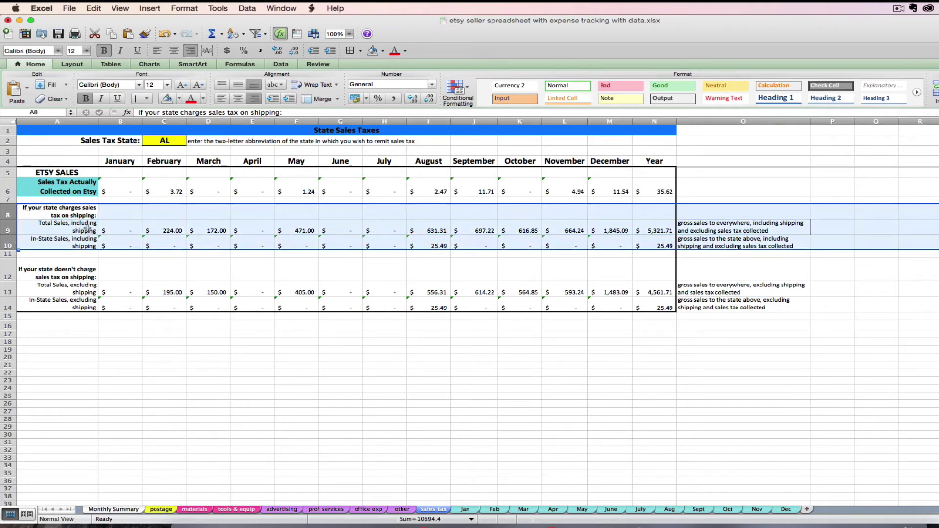
{"action": "left_click", "coordinate": [127, 228]}
{"action": "left_click_drag", "start_coordinate": [128, 228], "coordinate": [248, 227]}
{"action": "left_click_drag", "start_coordinate": [88, 245], "coordinate": [216, 247]}
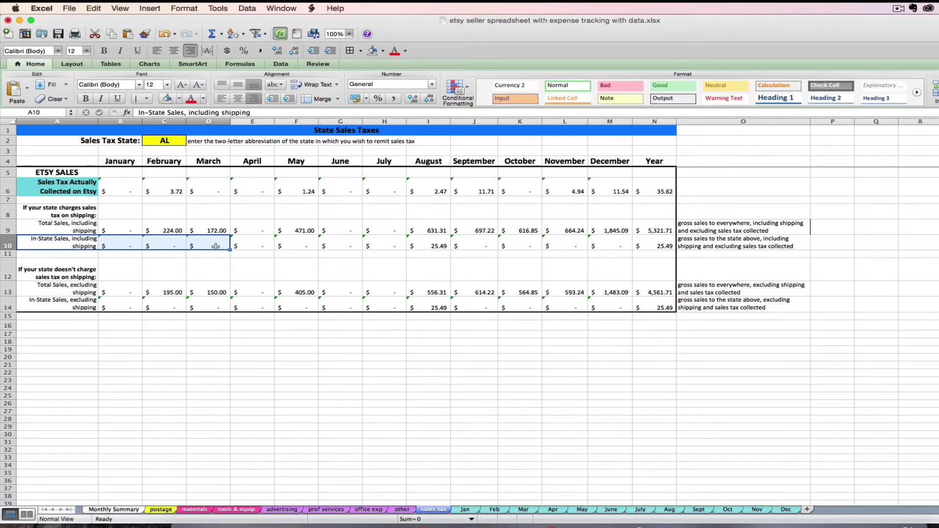
{"action": "left_click", "coordinate": [209, 272]}
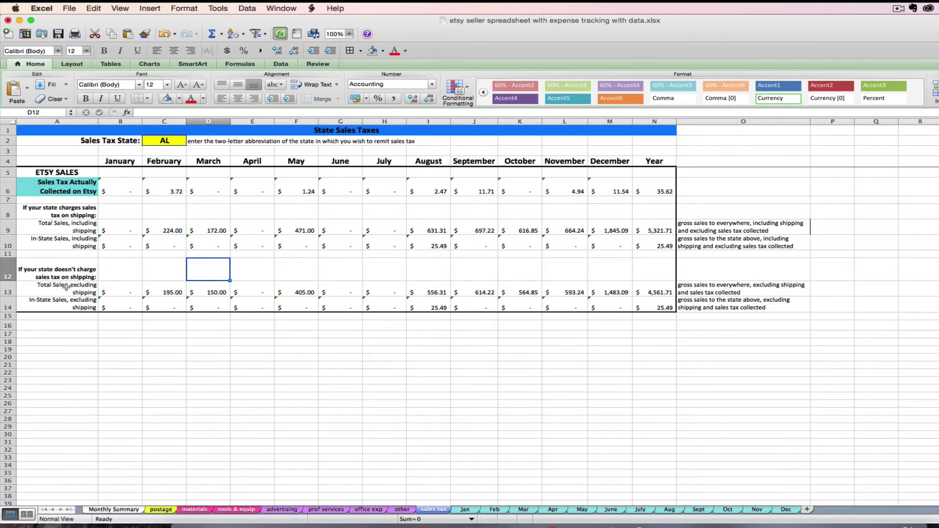
{"action": "left_click", "coordinate": [53, 290]}
{"action": "left_click_drag", "start_coordinate": [52, 290], "coordinate": [203, 295]}
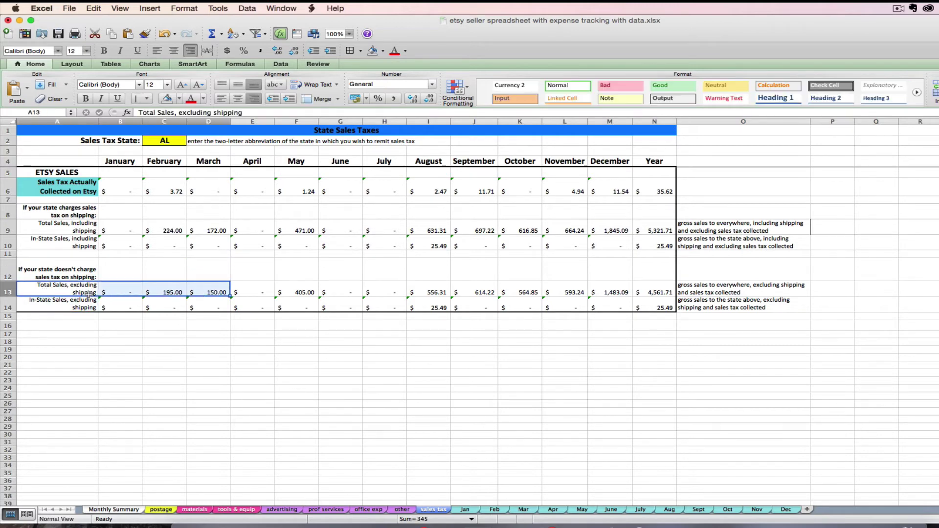
{"action": "left_click_drag", "start_coordinate": [70, 304], "coordinate": [386, 300]}
{"action": "left_click", "coordinate": [341, 326]}
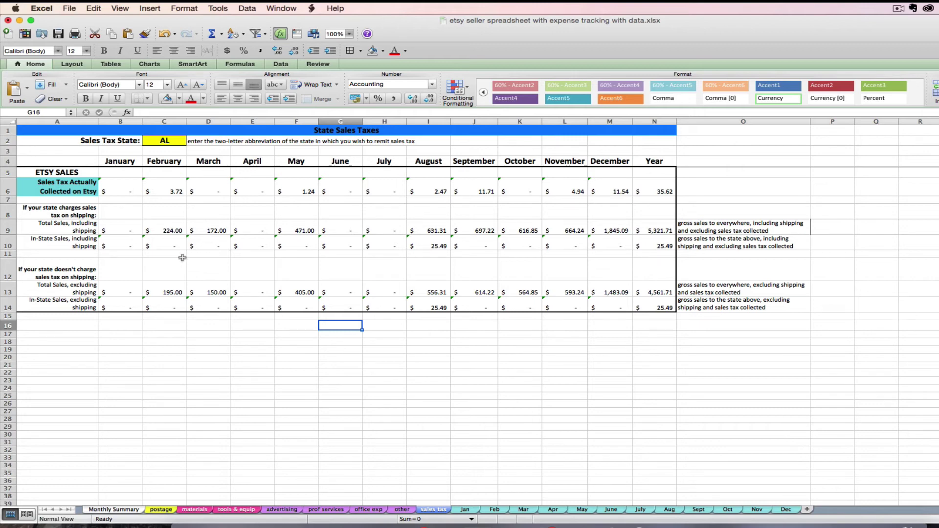
- Select the empty area below the table, then clear that selection
{"action": "left_click_drag", "start_coordinate": [67, 327], "coordinate": [635, 481]}
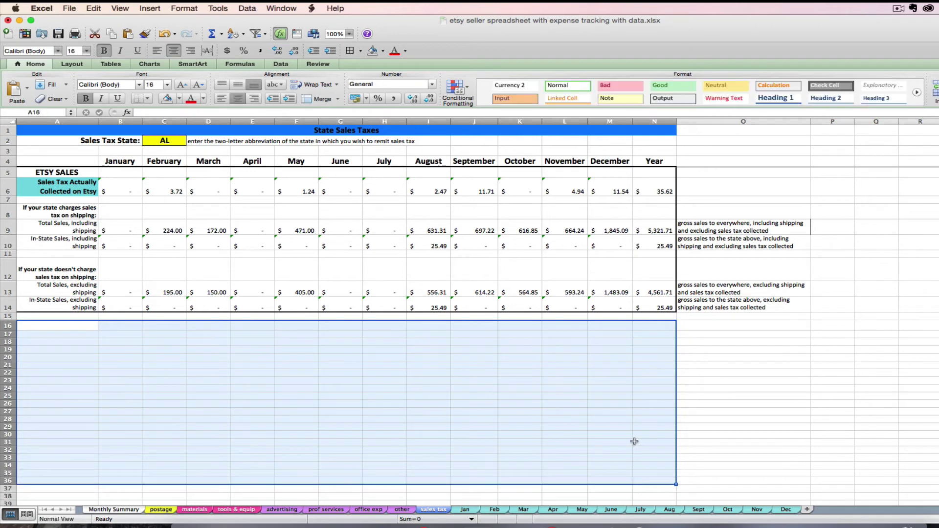
{"action": "left_click", "coordinate": [636, 442]}
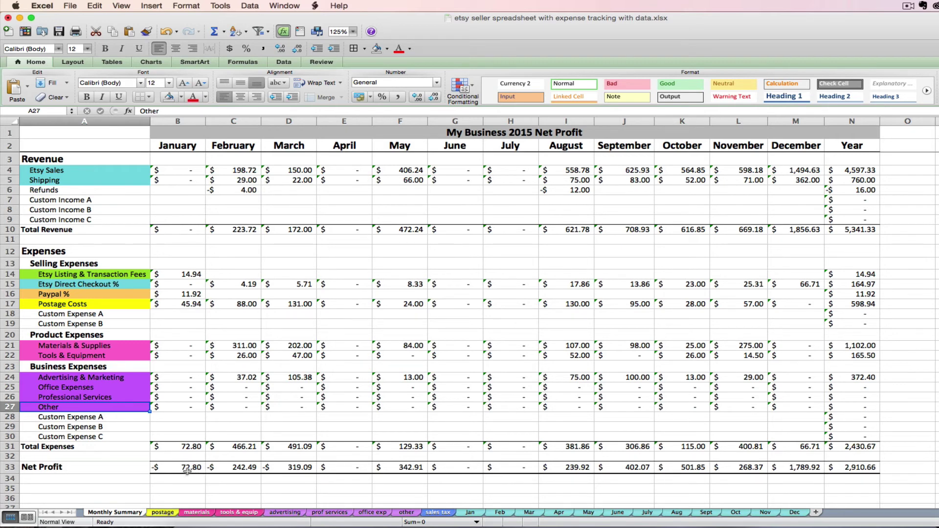
{"action": "left_click", "coordinate": [89, 471]}
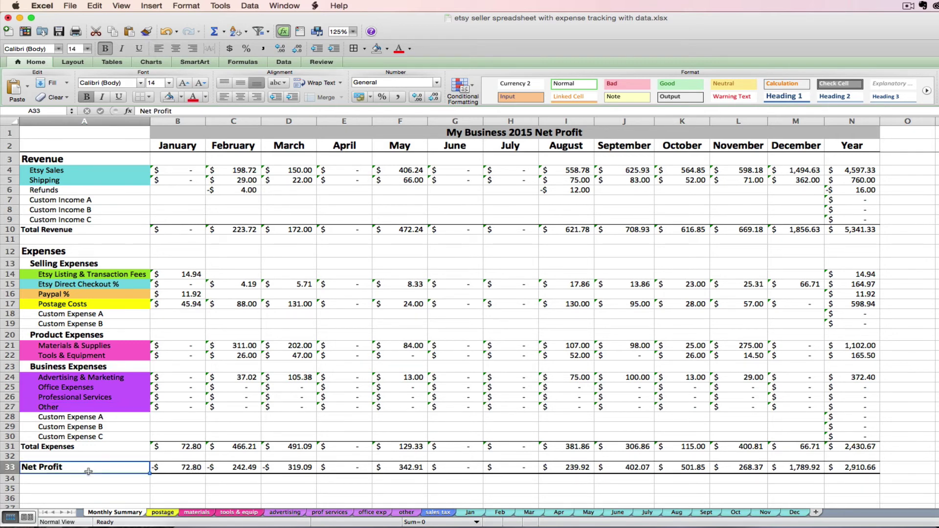
{"action": "left_click", "coordinate": [245, 468]}
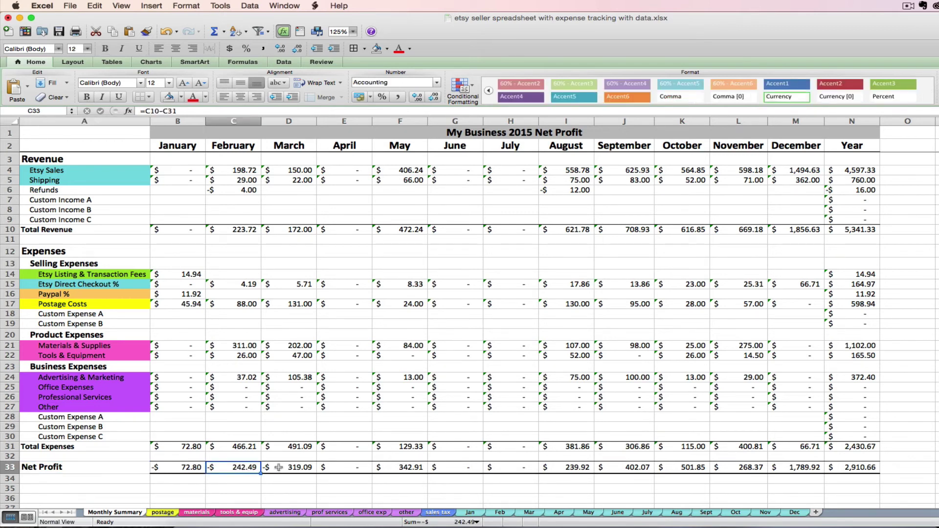